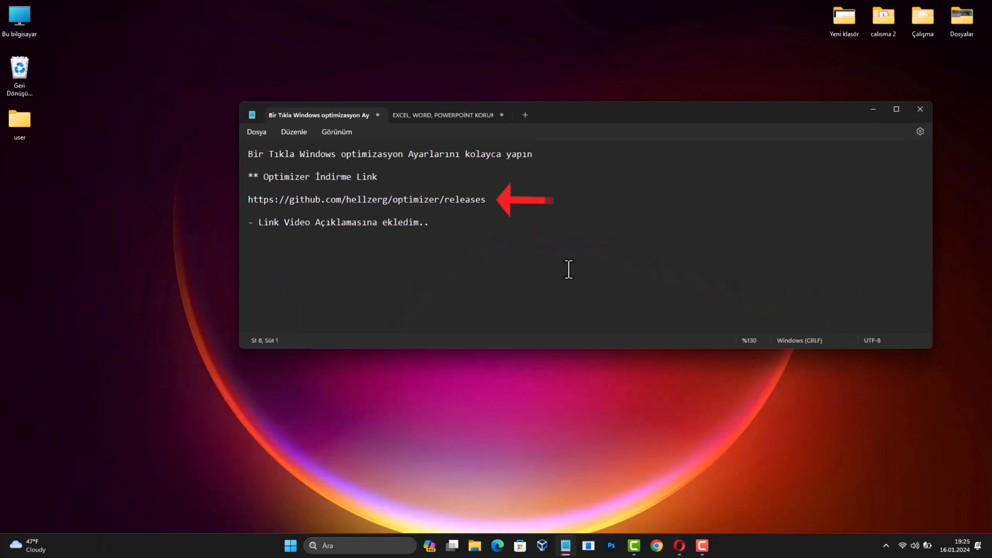
# Copy the Optimizer download link from the notes and open github.com/hellzerg/optimizer/releases in Chrome.
pyautogui.moveTo(511, 204); pyautogui.dragTo(314, 203)
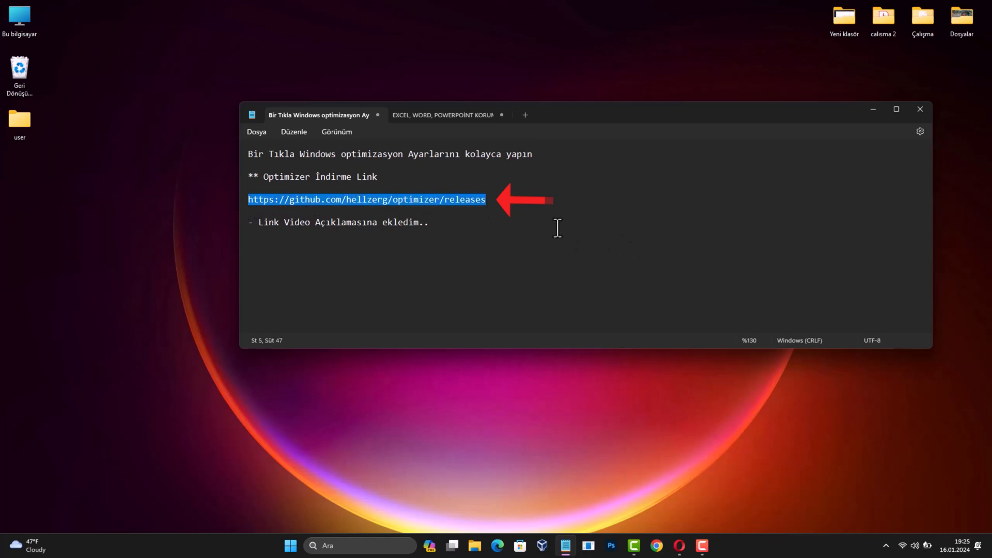
pyautogui.rightClick(484, 199)
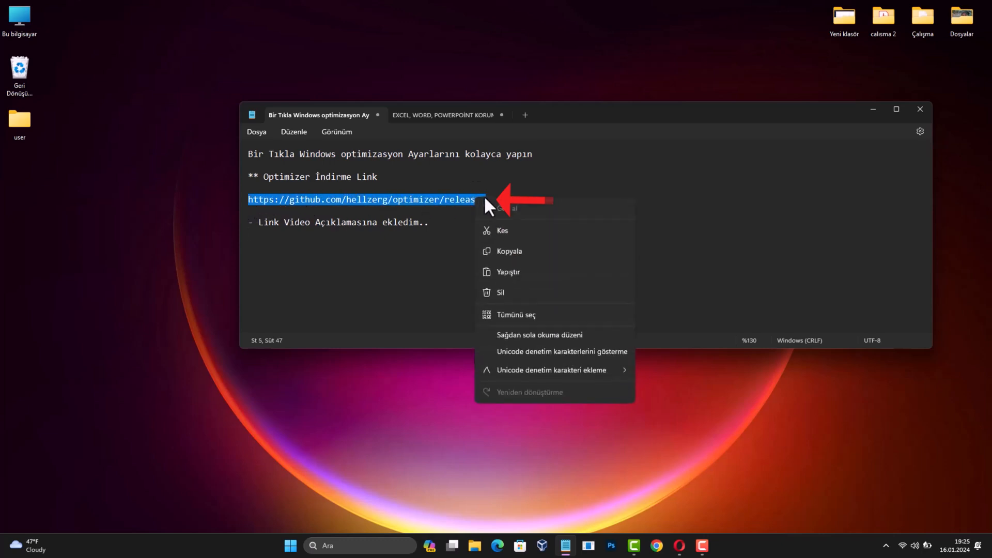
pyautogui.click(519, 248)
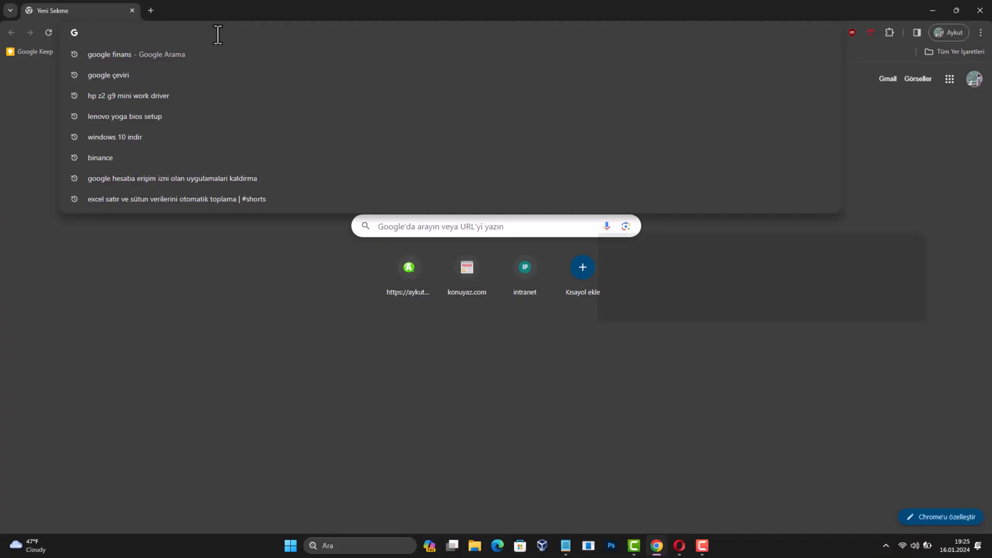
pyautogui.hotkey('ctrl', 'v')
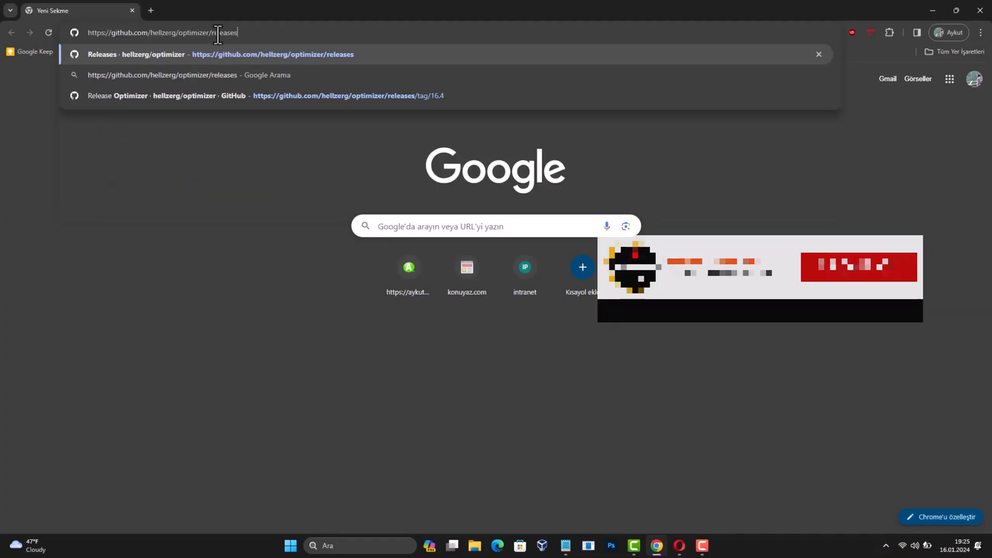
pyautogui.press('Return')
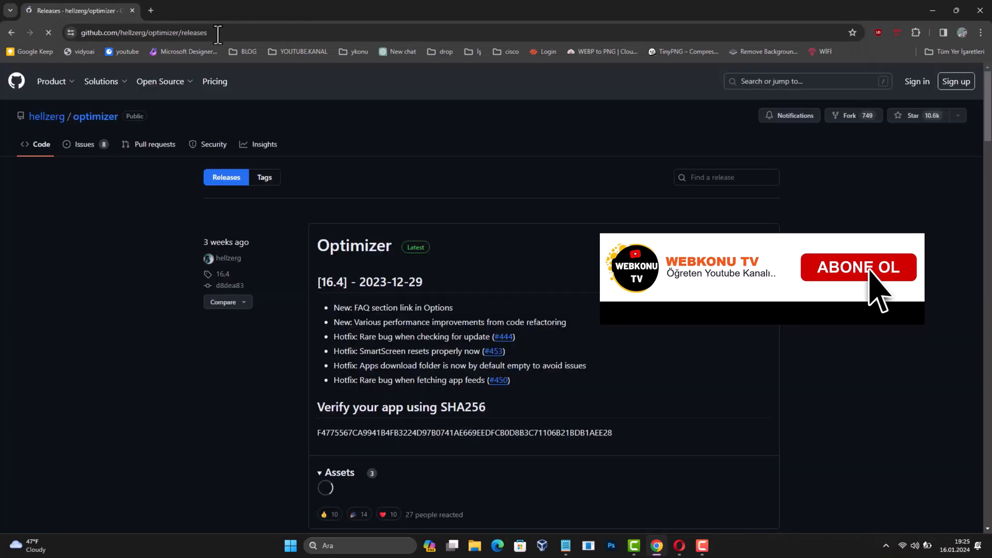
# Download Optimizer-16.4.exe from the latest release's assets to the desktop and launch it.
pyautogui.scroll(-1, 588, 194)
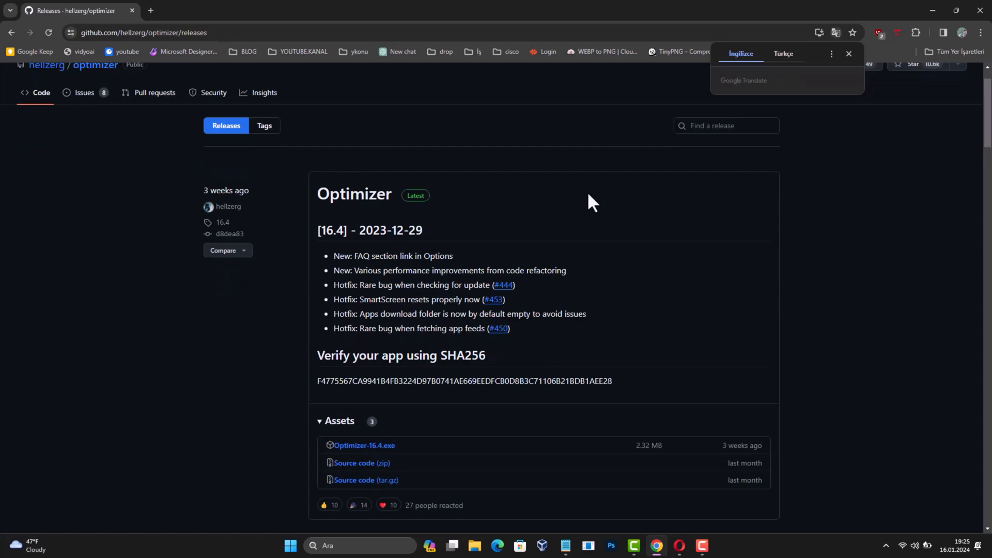
pyautogui.click(389, 447)
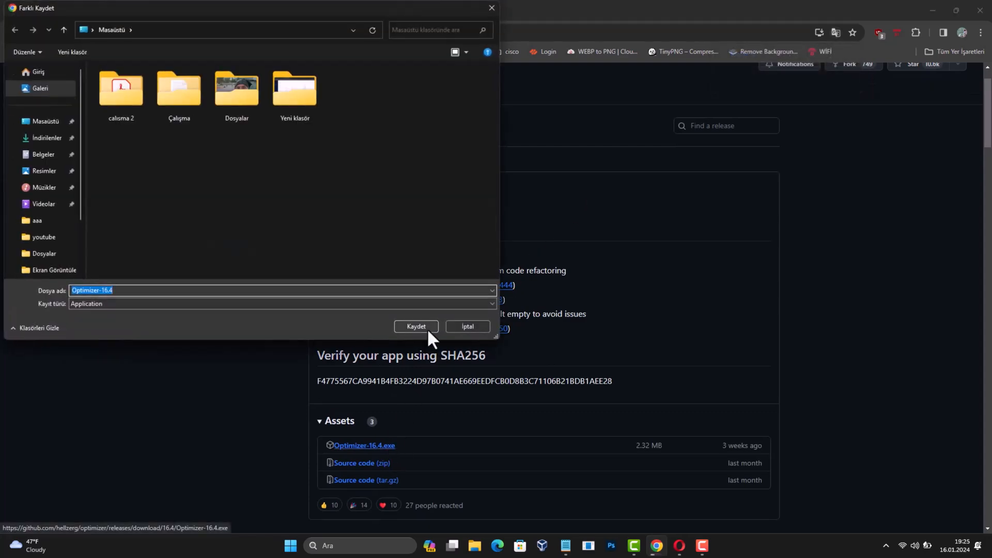
pyautogui.click(416, 326)
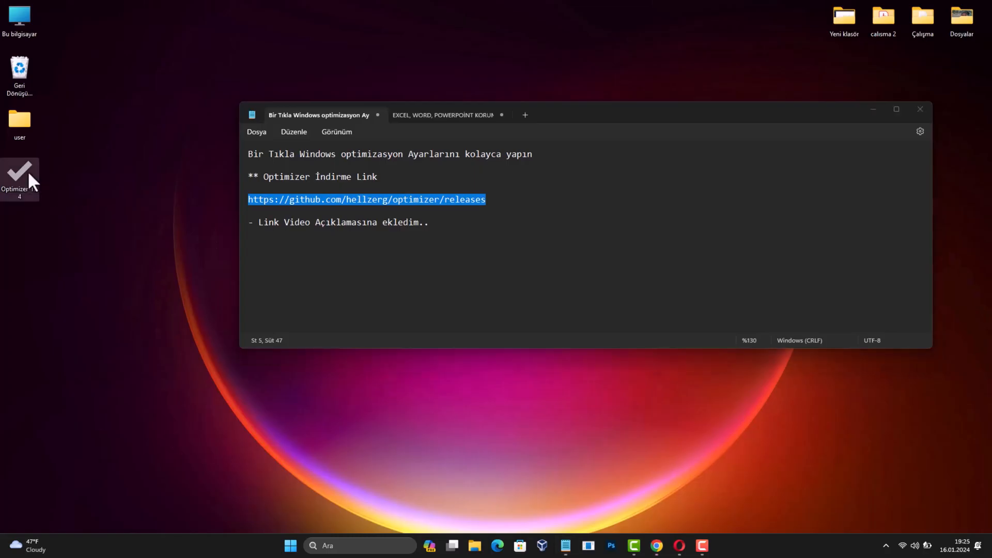
pyautogui.doubleClick(28, 174)
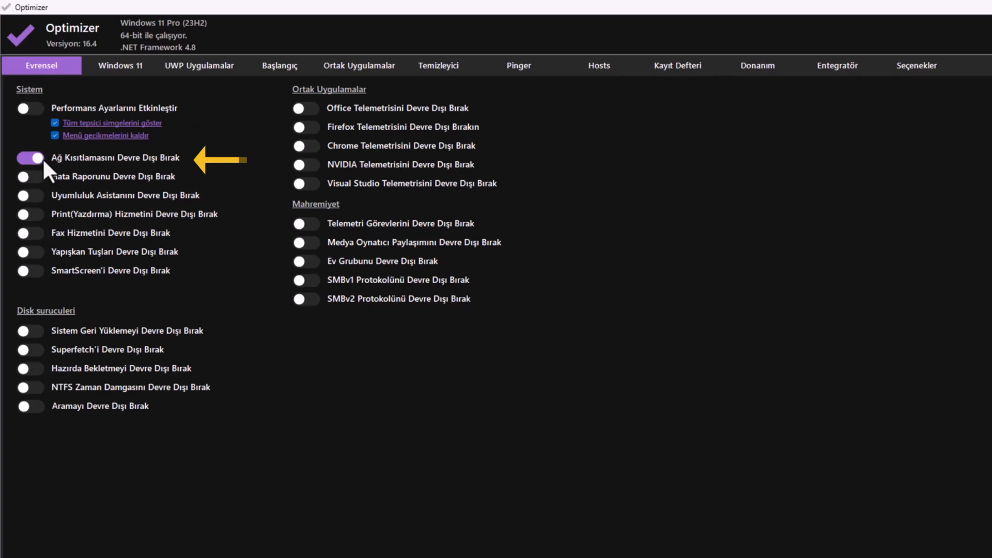
# Disable network throttling (Ağ Kısıtlaması) and error reporting (Hata Raporu) in the Sistem group, reading each option's description.
pyautogui.click(119, 159)
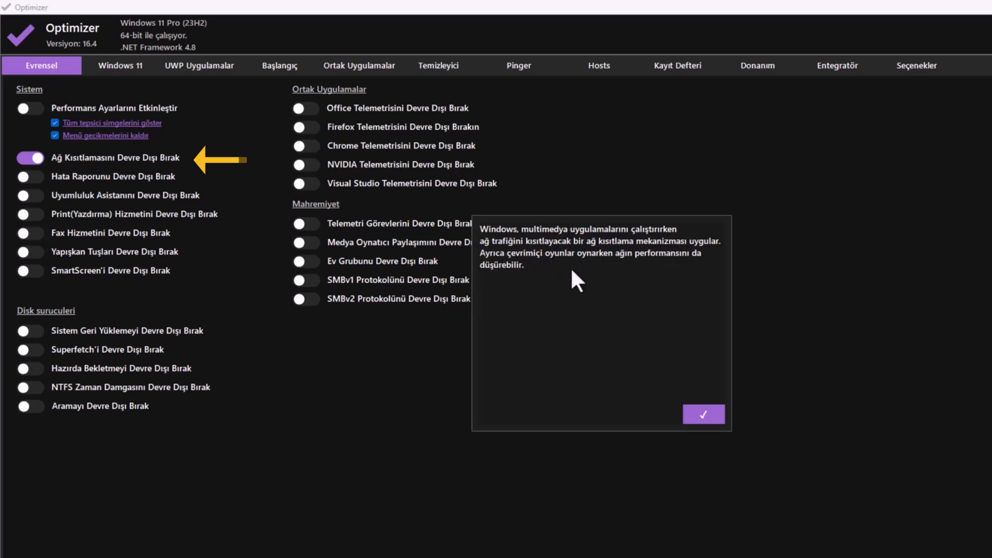
pyautogui.click(701, 408)
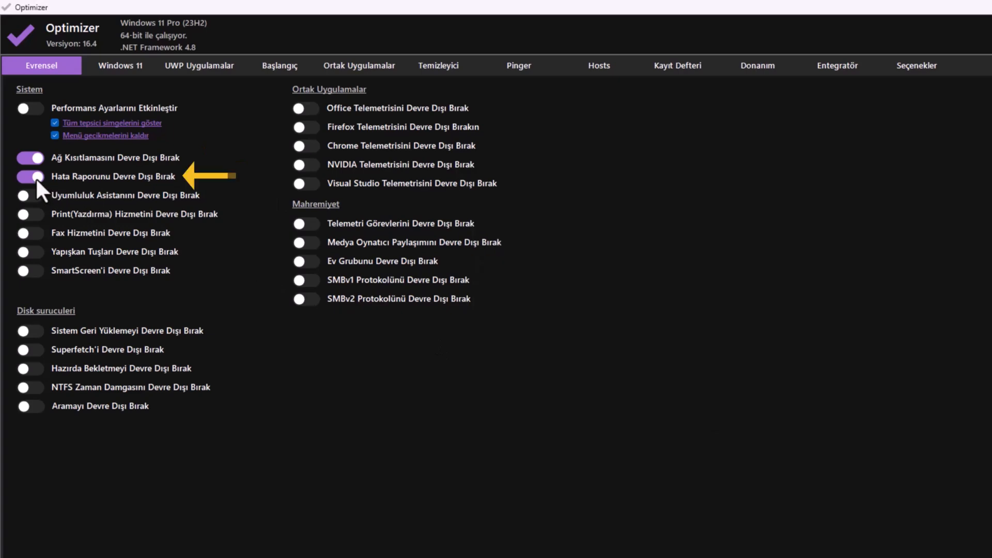
pyautogui.click(138, 177)
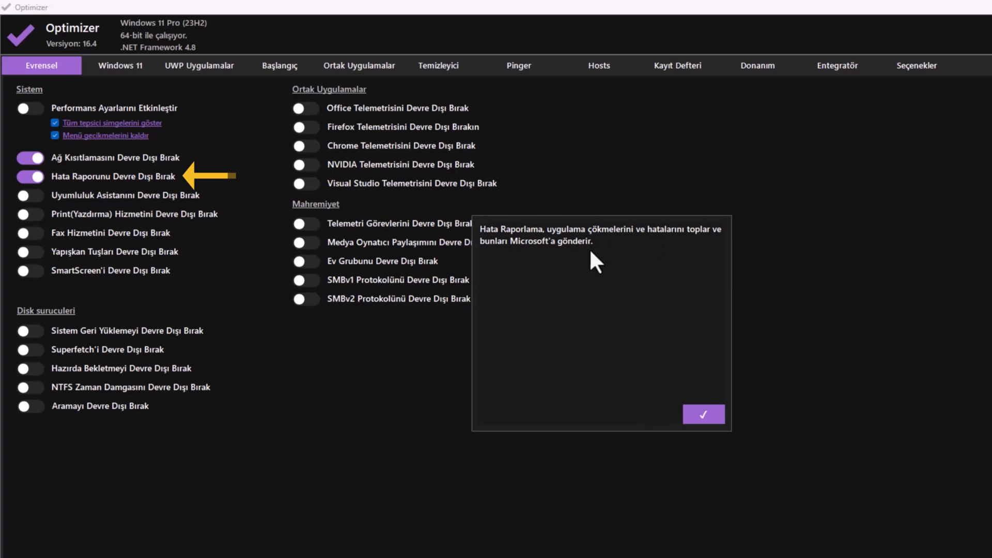
pyautogui.press('Escape')
# Disable the Compatibility Assistant, Print service, Fax service, Sticky Keys and SmartScreen, reading the descriptions of the first two options.
pyautogui.click(31, 195)
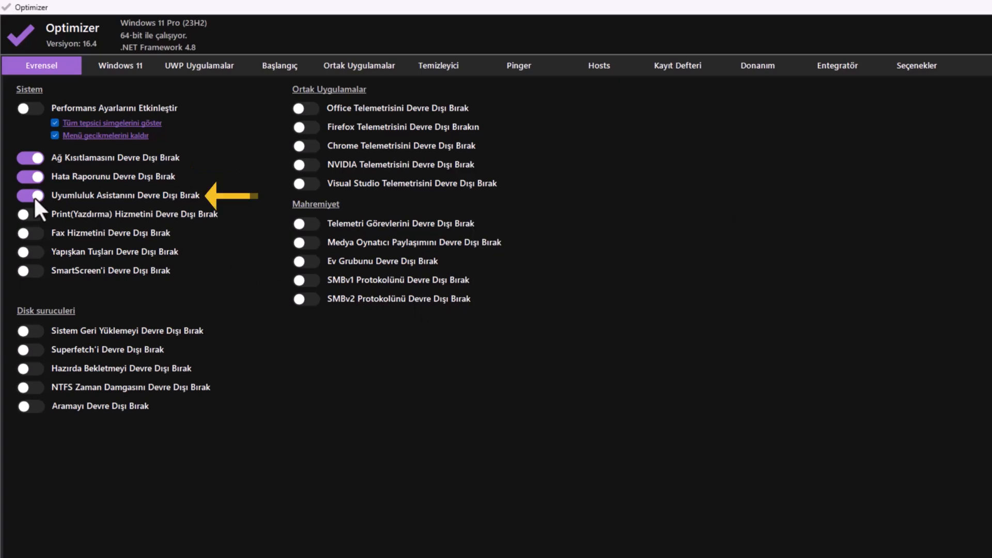
pyautogui.click(106, 199)
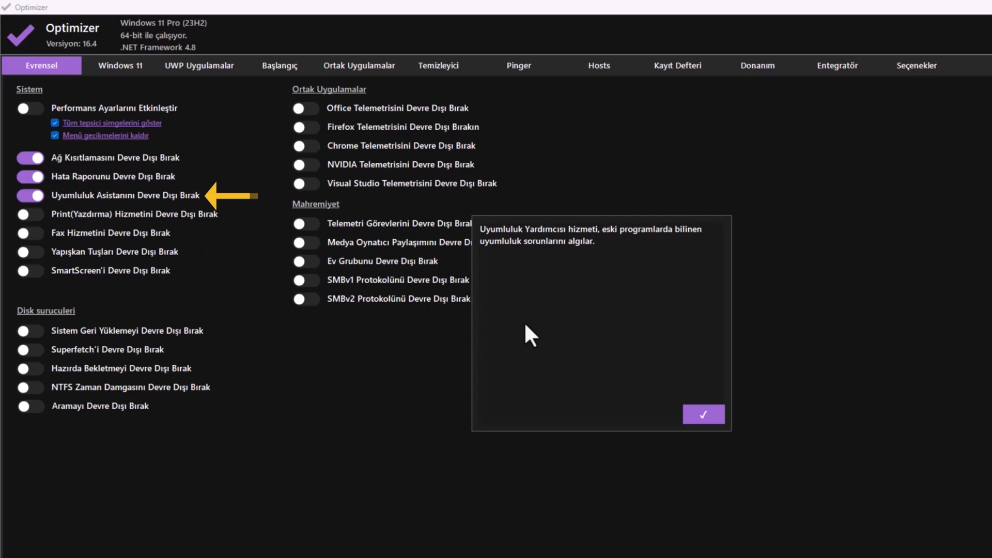
pyautogui.click(700, 411)
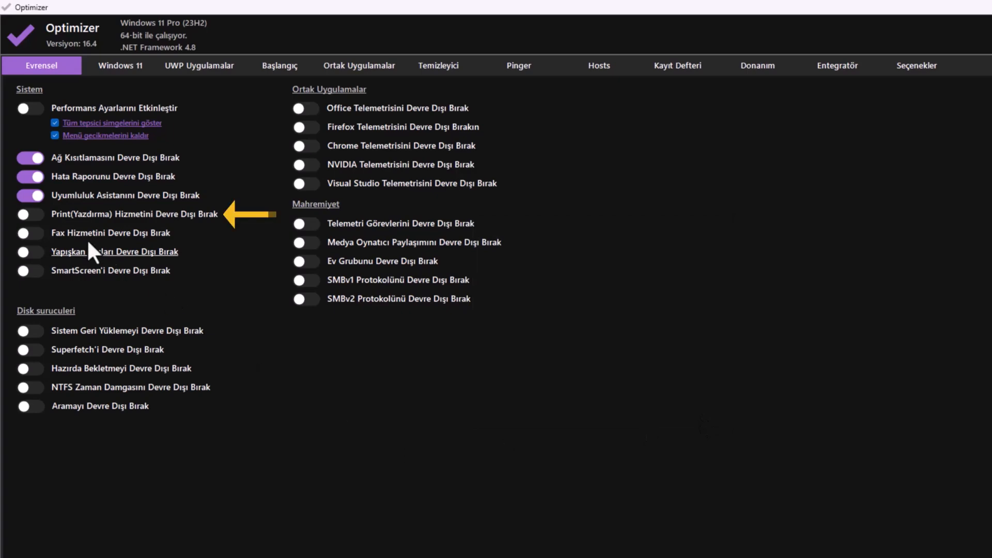
pyautogui.click(36, 213)
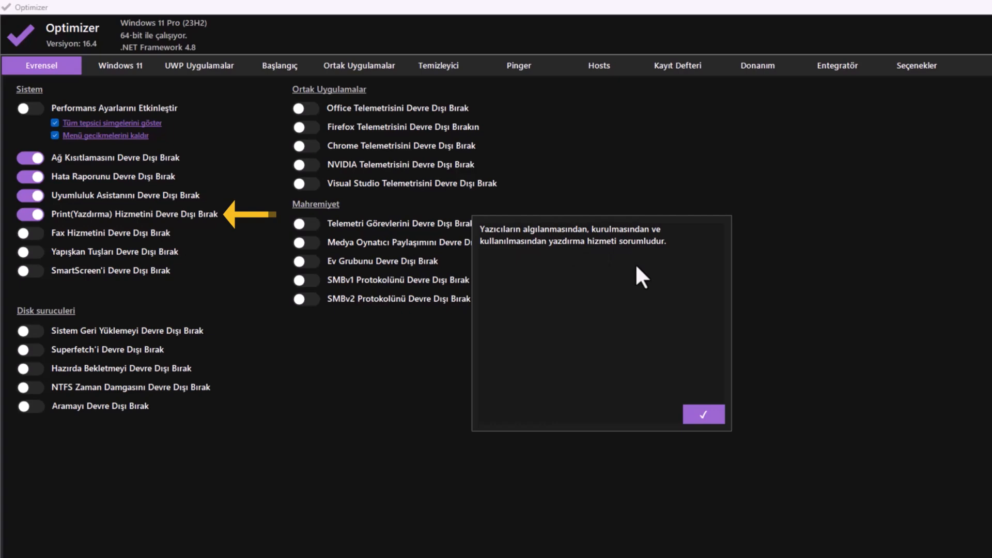
pyautogui.click(707, 412)
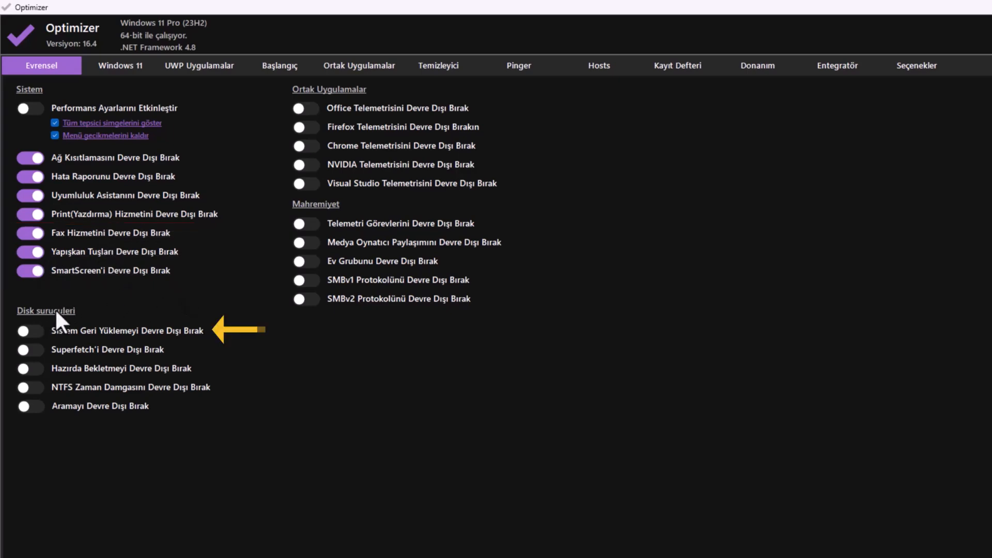
# Disable System Restore, accepting the loss of existing backup images, and disable the NTFS timestamp in the disk group, reading the timestamp option's description.
pyautogui.click(30, 332)
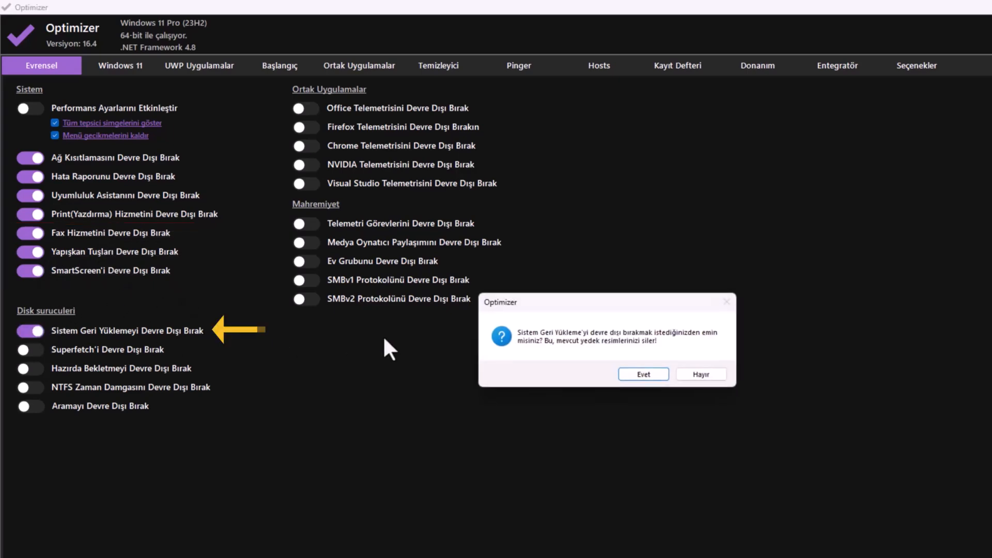
pyautogui.click(638, 373)
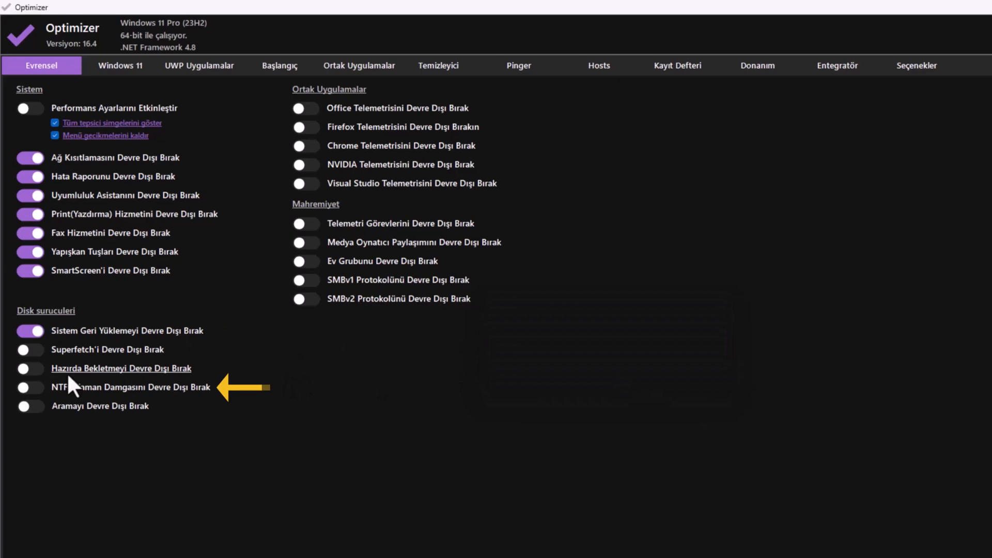
pyautogui.click(37, 388)
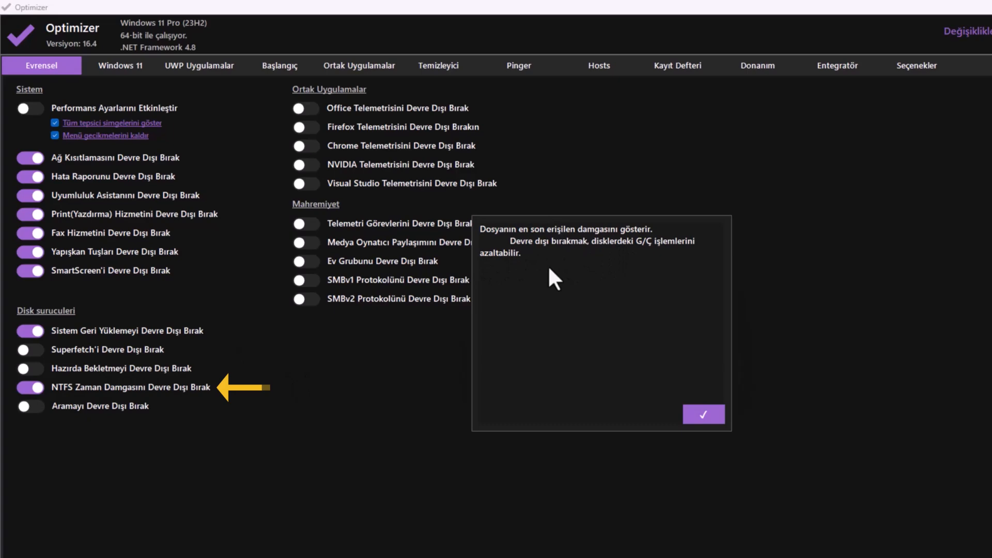
pyautogui.press('Return')
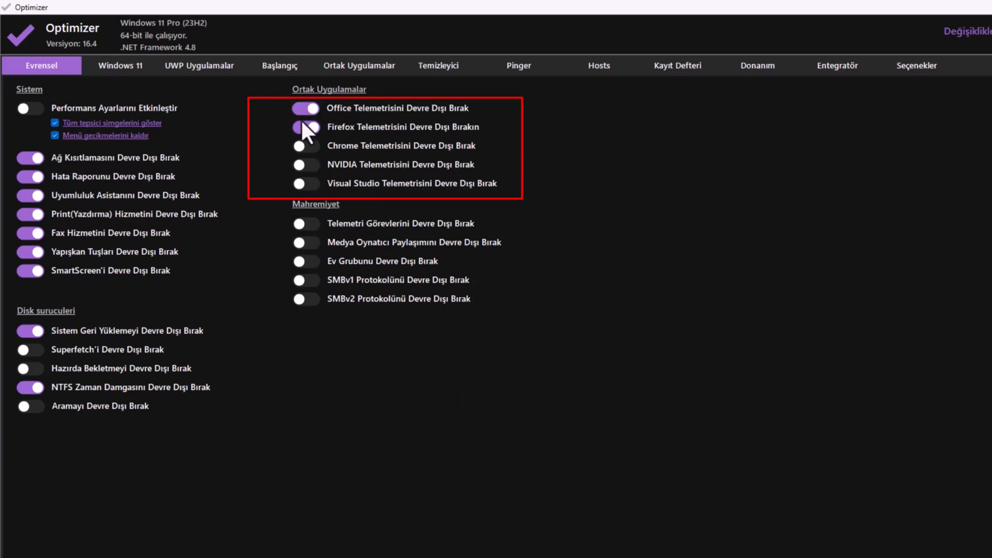
# Disable Office, Firefox, Chrome, NVIDIA and Visual Studio telemetry, and read the Office and Chrome descriptions.
pyautogui.click(302, 145)
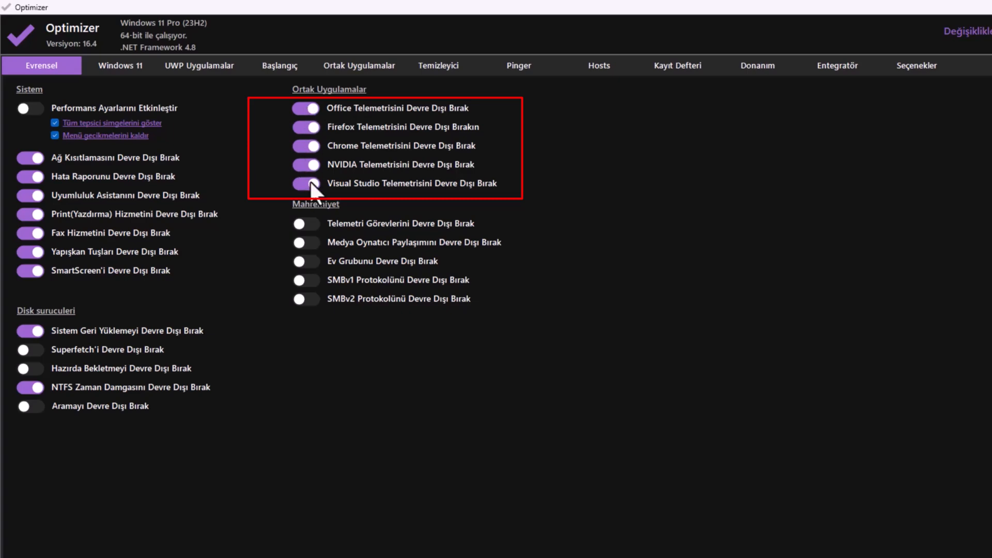
pyautogui.rightClick(358, 108)
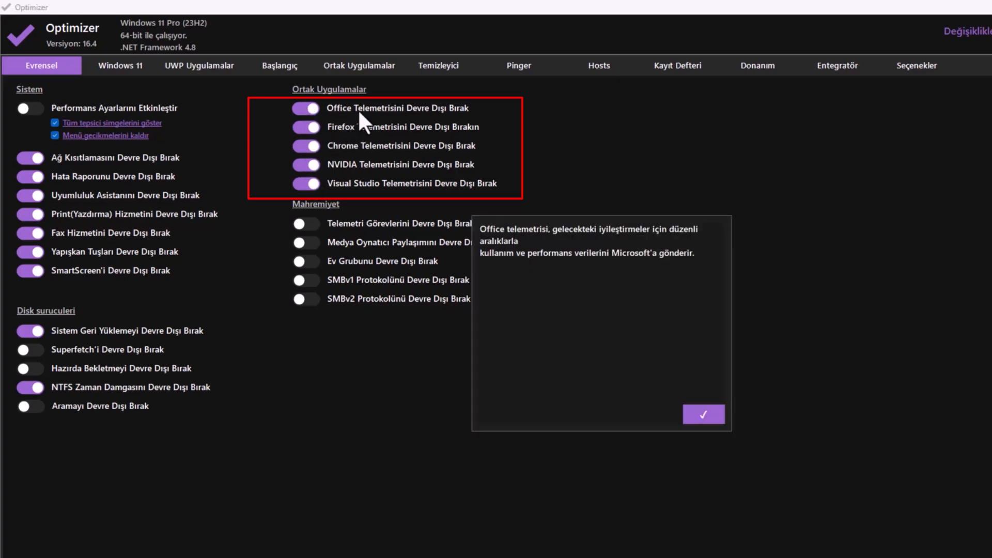
pyautogui.rightClick(380, 145)
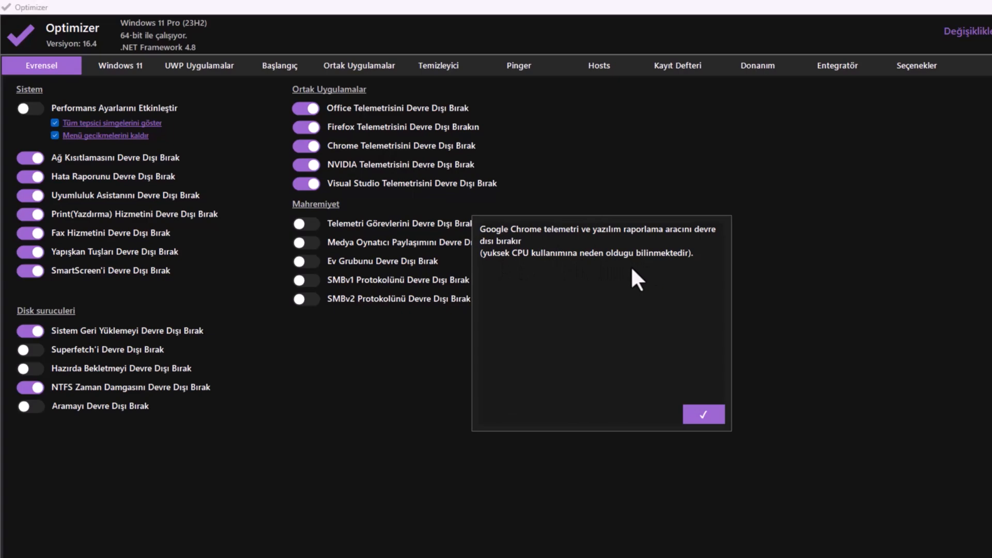
pyautogui.click(703, 414)
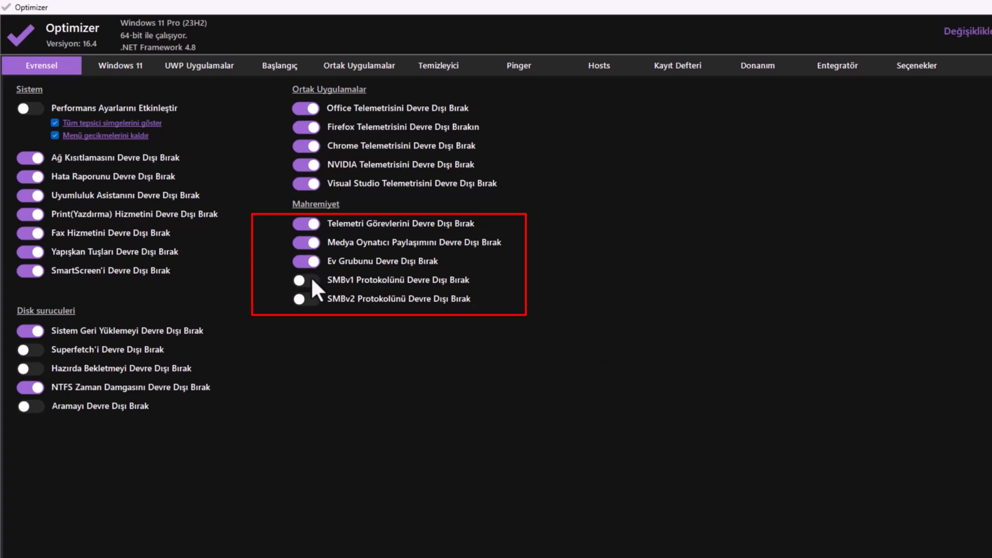
# Disable telemetry tasks, media player sharing, HomeGroup, SMBv1 and SMBv2 in the Mahremiyet group, and read the media sharing description.
pyautogui.click(312, 297)
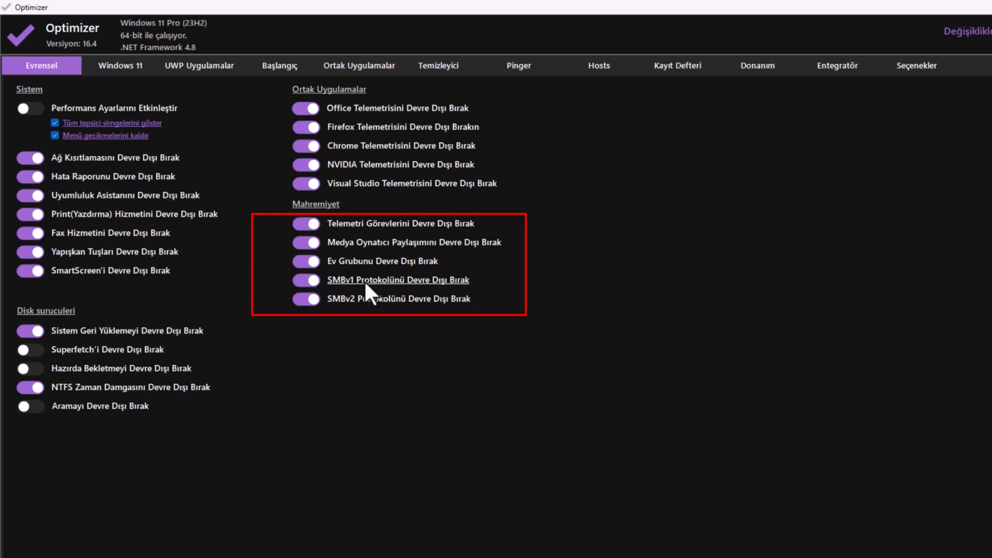
pyautogui.click(364, 243)
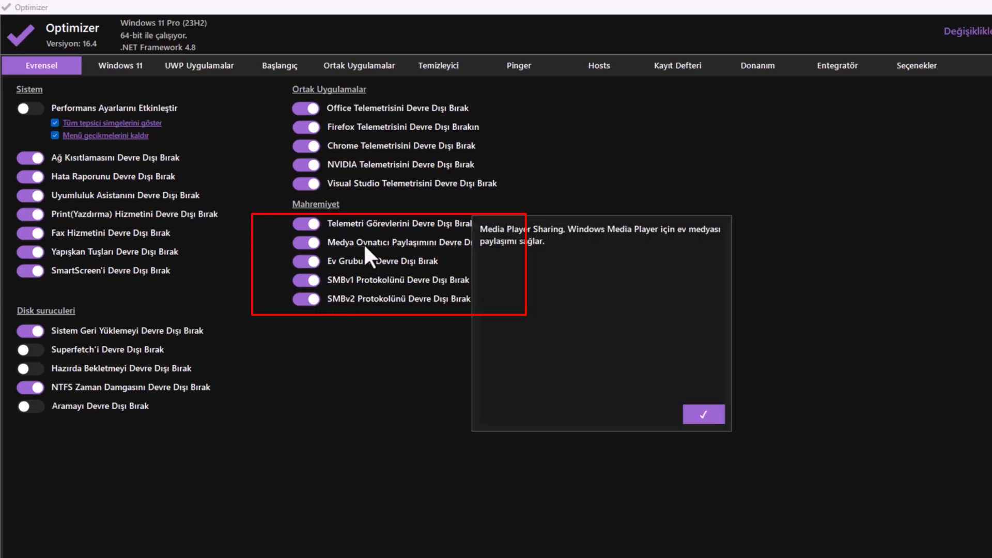
pyautogui.click(702, 414)
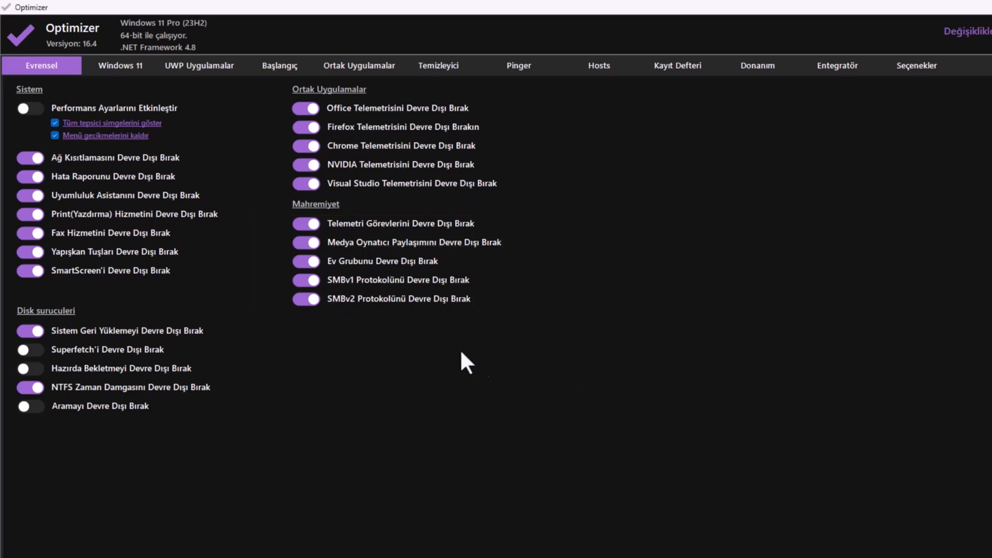
# In the Windows 11 system settings, disable My People, sensor services and virtualization-based security, and remove Cast to Device, reading the first two options' descriptions.
pyautogui.click(134, 67)
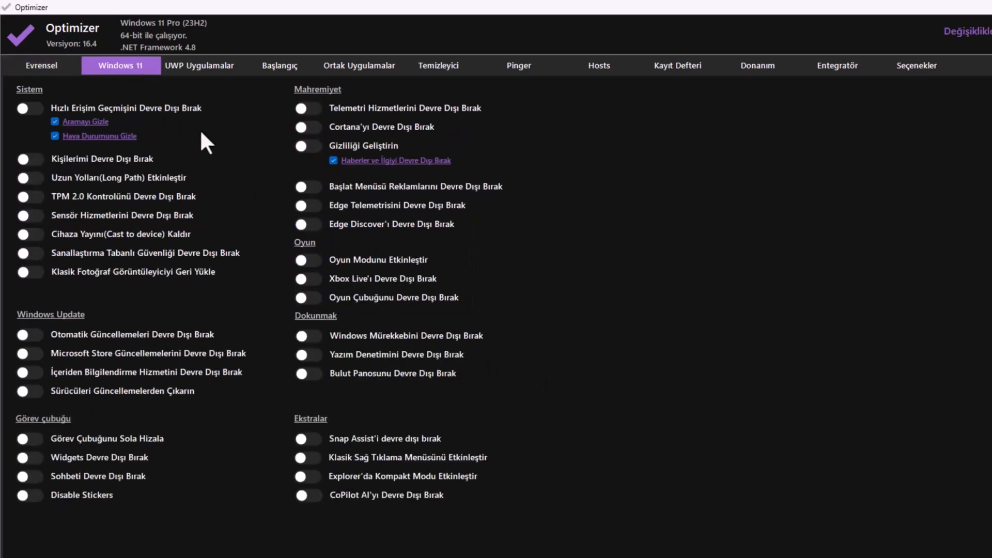
pyautogui.click(40, 159)
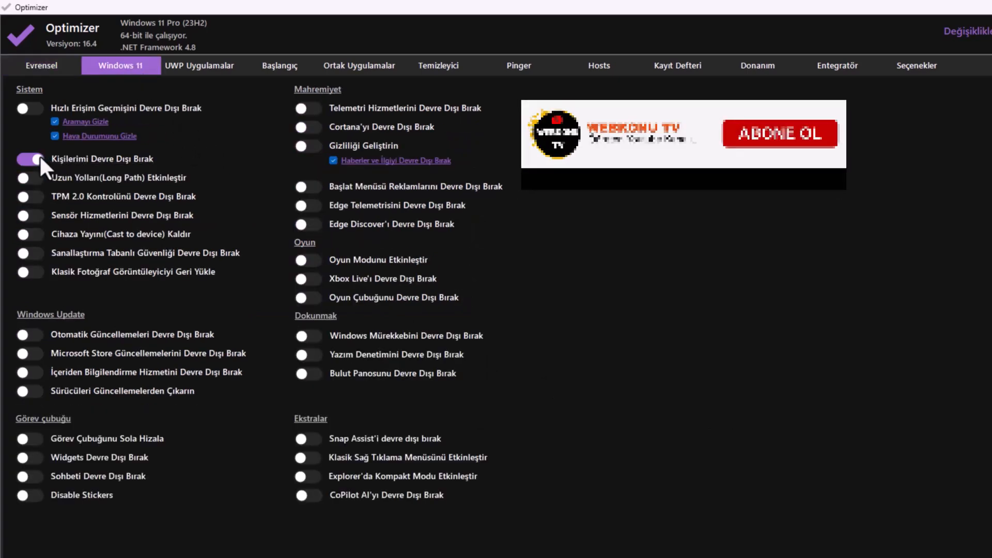
pyautogui.click(32, 215)
pyautogui.click(101, 157)
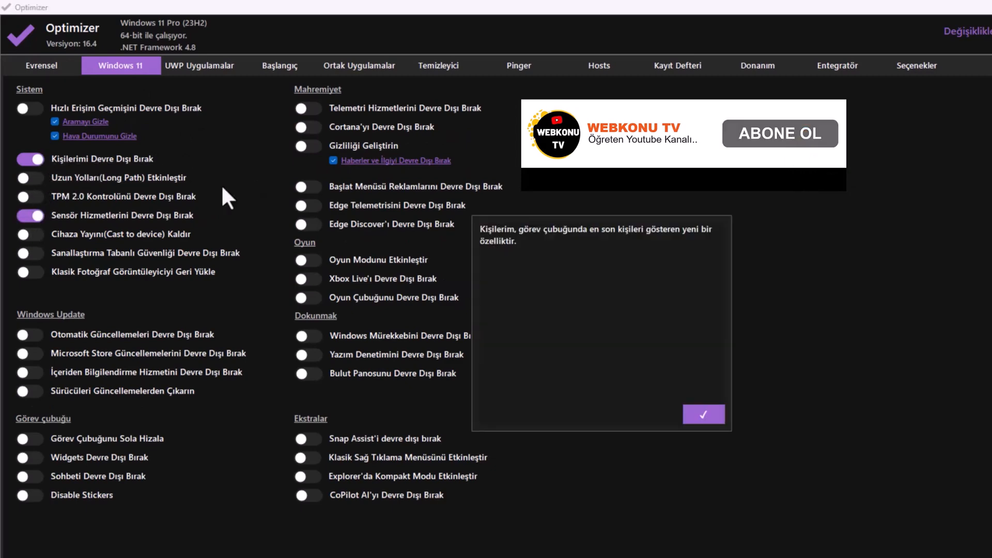
pyautogui.click(701, 415)
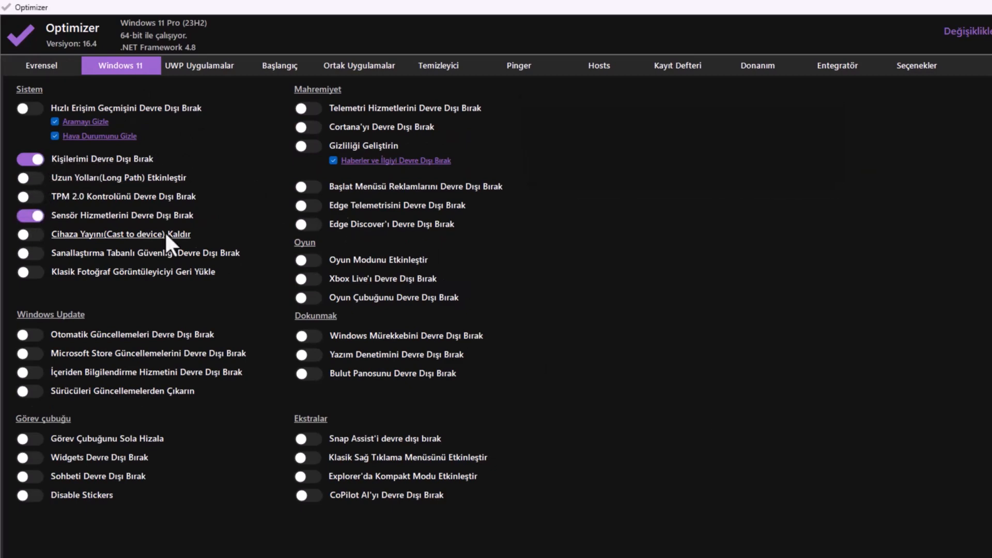
pyautogui.click(122, 216)
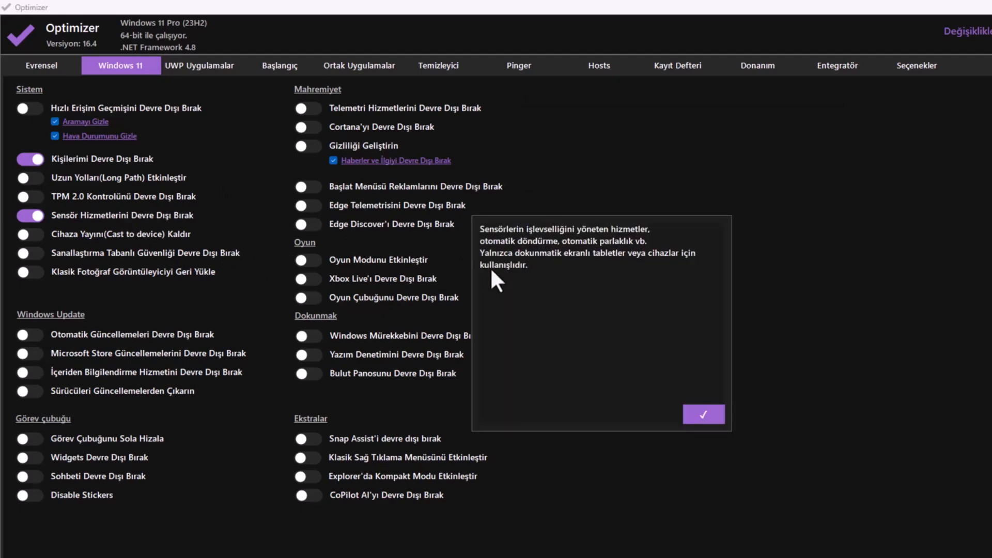
pyautogui.click(696, 409)
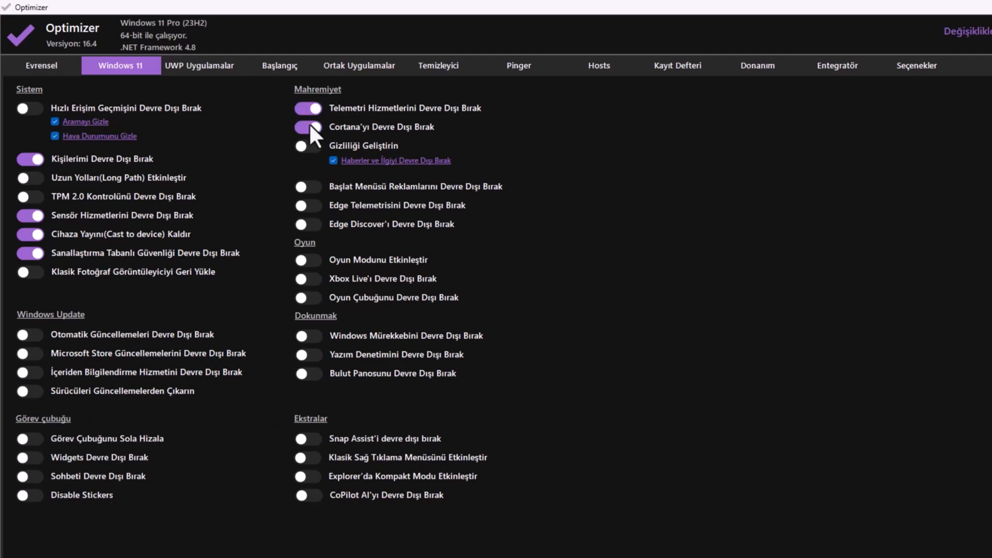
# Disable Start menu ads and Edge telemetry in the Windows 11 privacy group, reading both options' descriptions and the Cortana option's description.
pyautogui.click(360, 123)
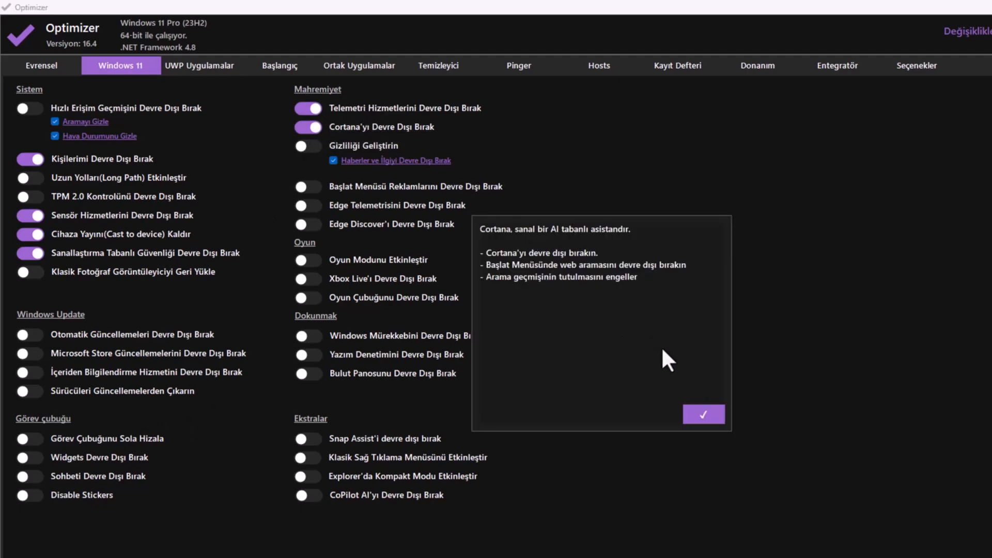
pyautogui.click(697, 413)
pyautogui.click(312, 205)
pyautogui.click(365, 189)
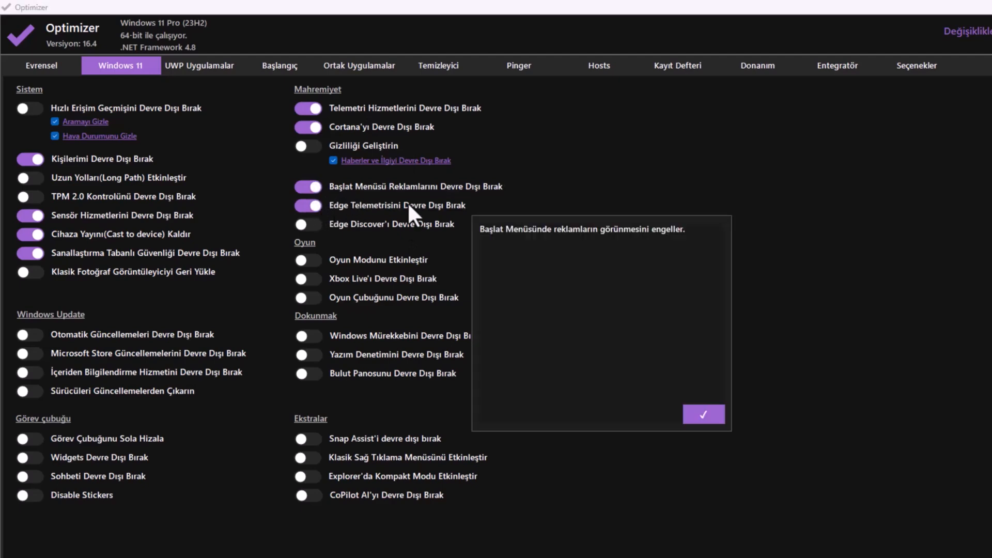
pyautogui.click(704, 413)
pyautogui.click(404, 208)
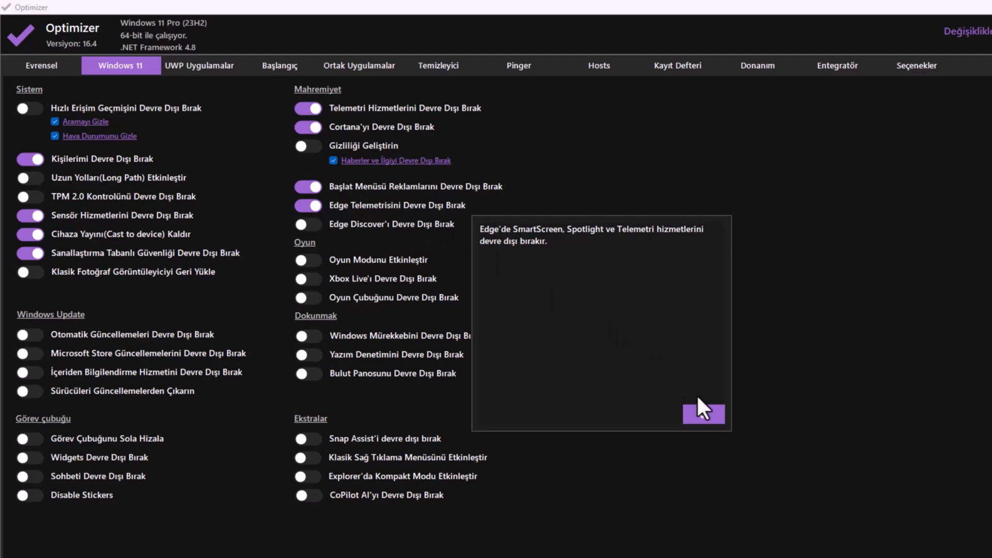
pyautogui.click(700, 412)
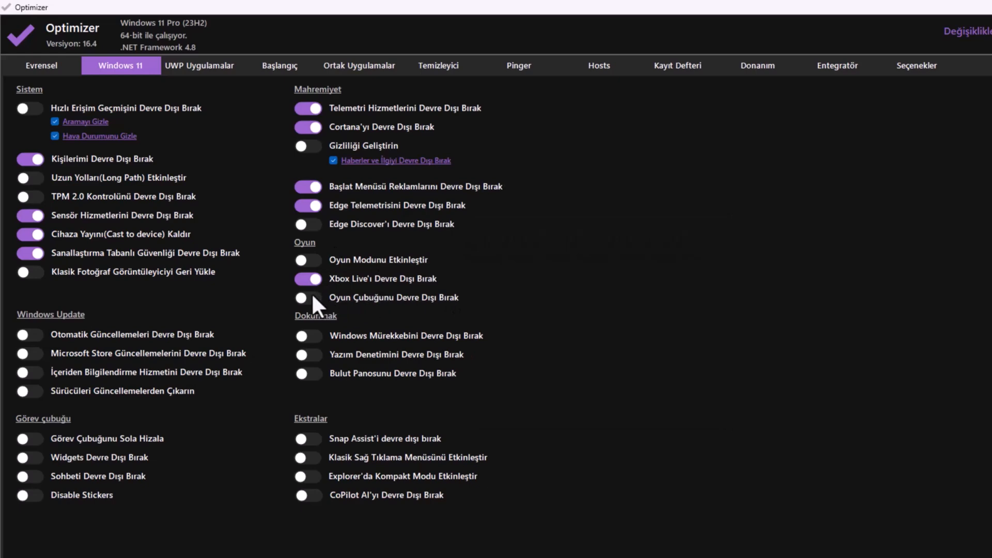
# Disable the Game Bar, Windows Ink, spell checking and cloud clipboard, reading the Game Bar, Ink and spell checking descriptions.
pyautogui.click(340, 292)
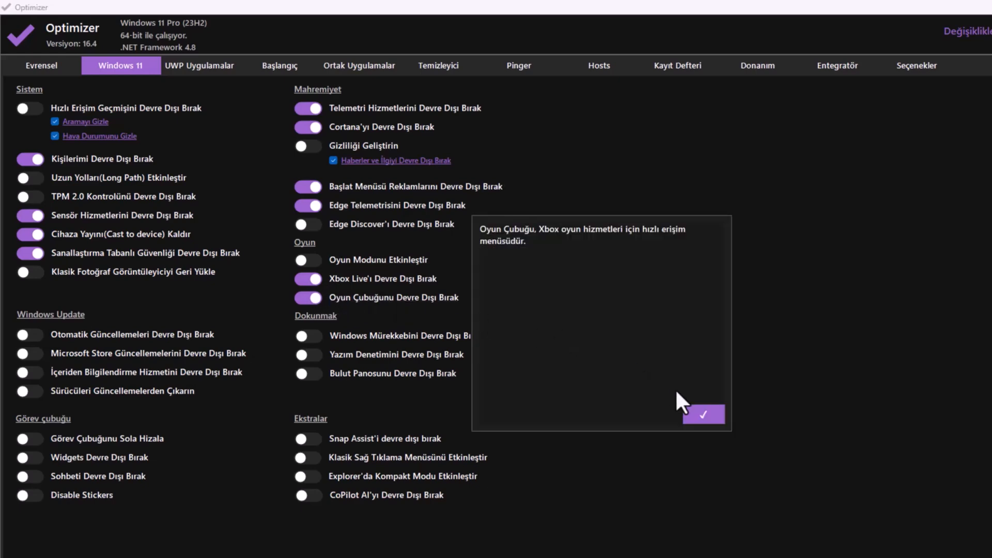
pyautogui.click(700, 414)
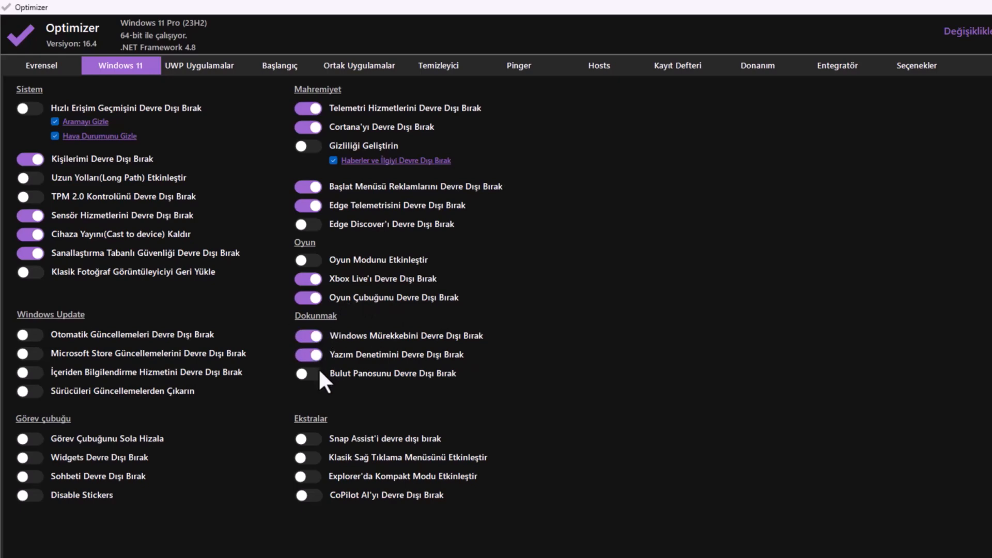
pyautogui.click(377, 341)
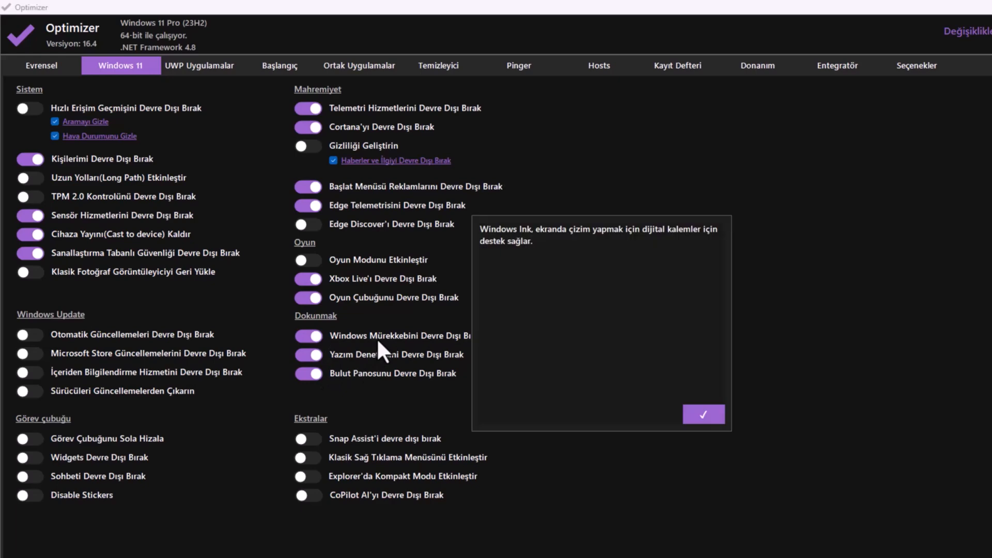
pyautogui.click(707, 414)
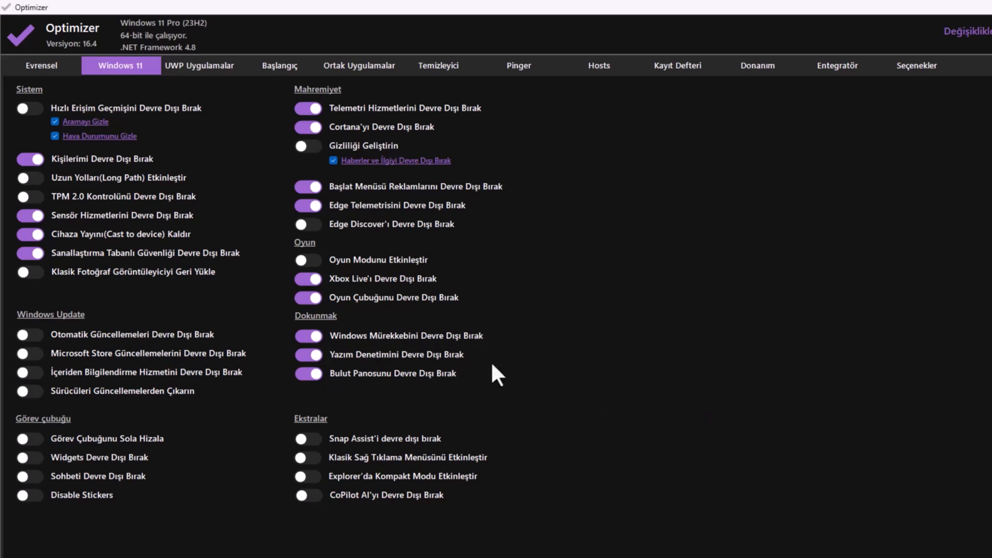
pyautogui.click(412, 353)
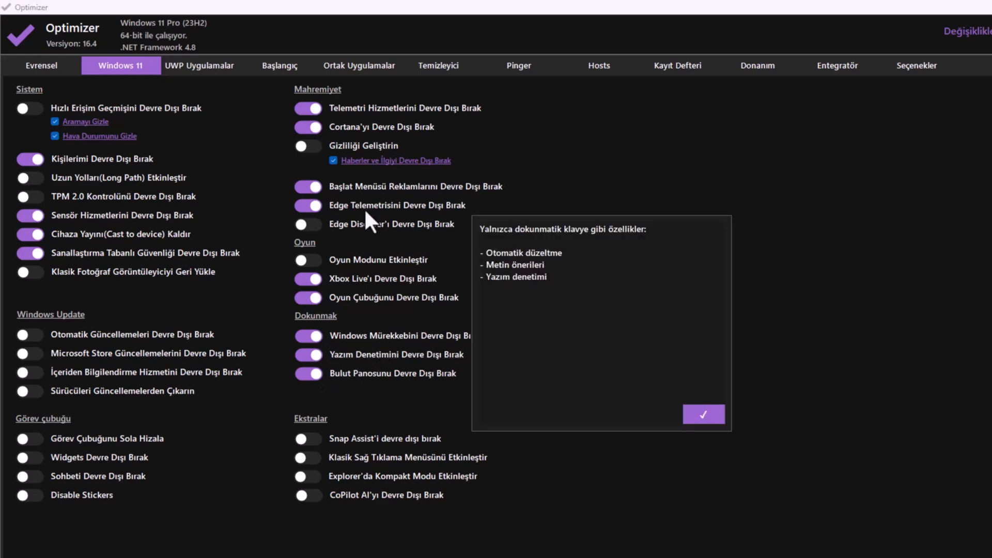
# Look through the list of removable UWP apps for unwanted ones.
pyautogui.click(217, 66)
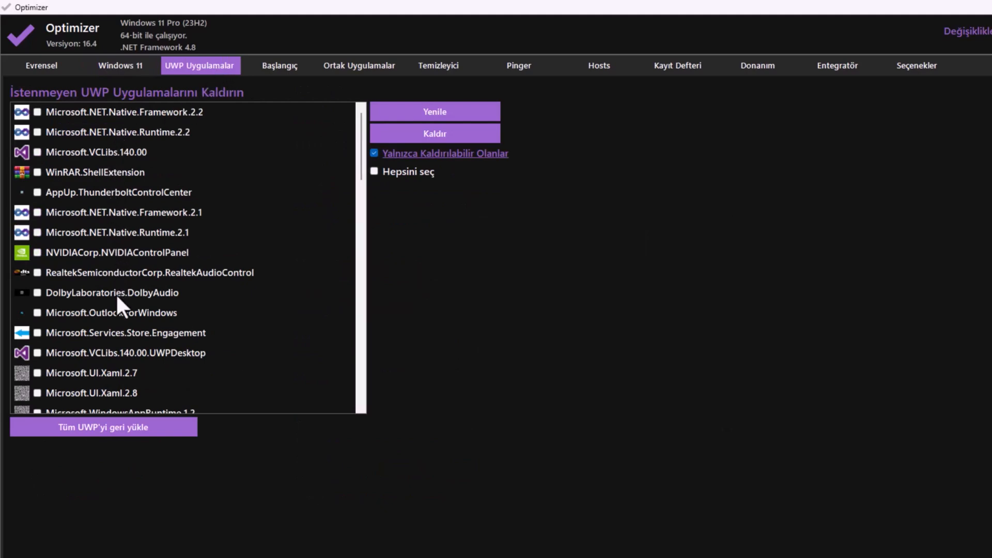
pyautogui.scroll(-3, 241, 265)
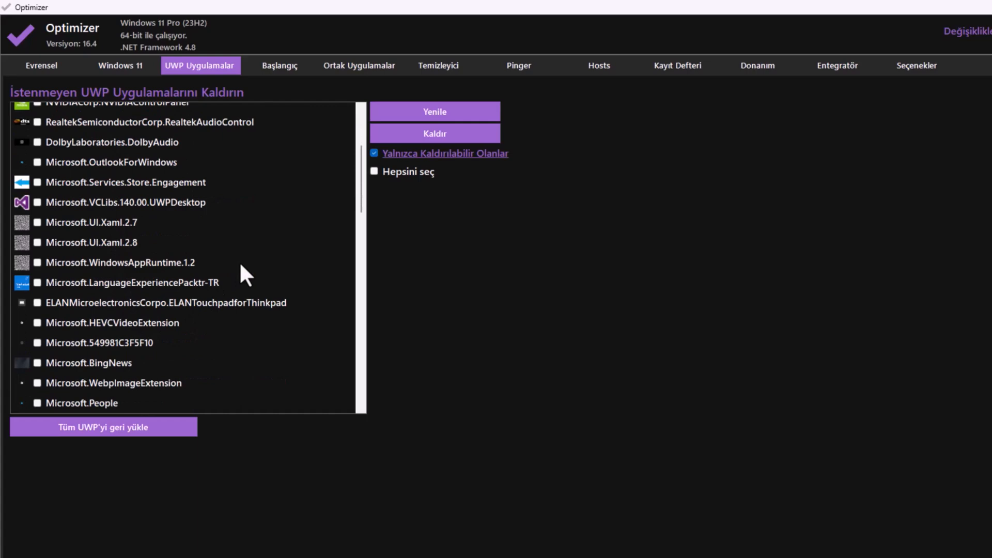
pyautogui.scroll(-2, 240, 262)
pyautogui.scroll(5, 235, 206)
# Remove Opera Stable from the startup items and confirm its deletion.
pyautogui.click(278, 68)
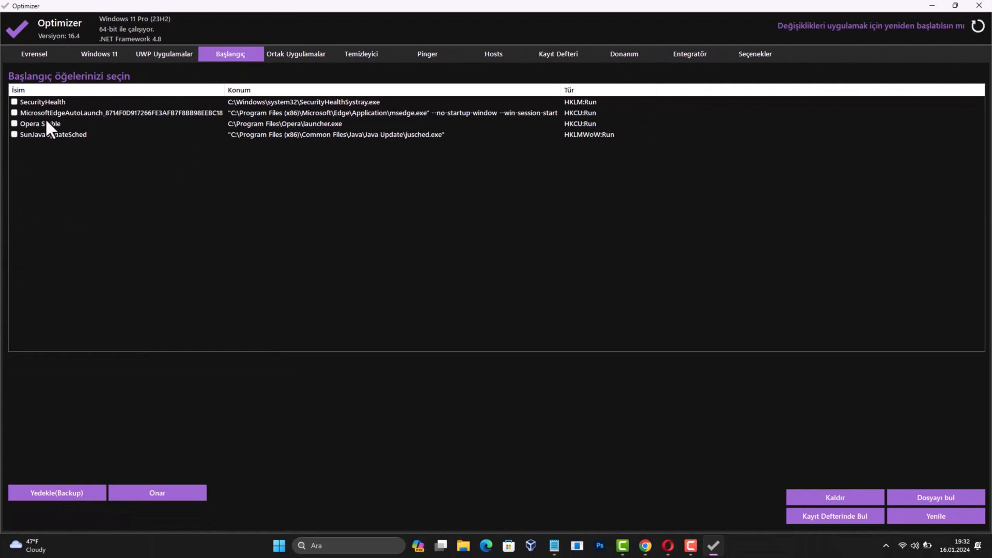
pyautogui.click(15, 124)
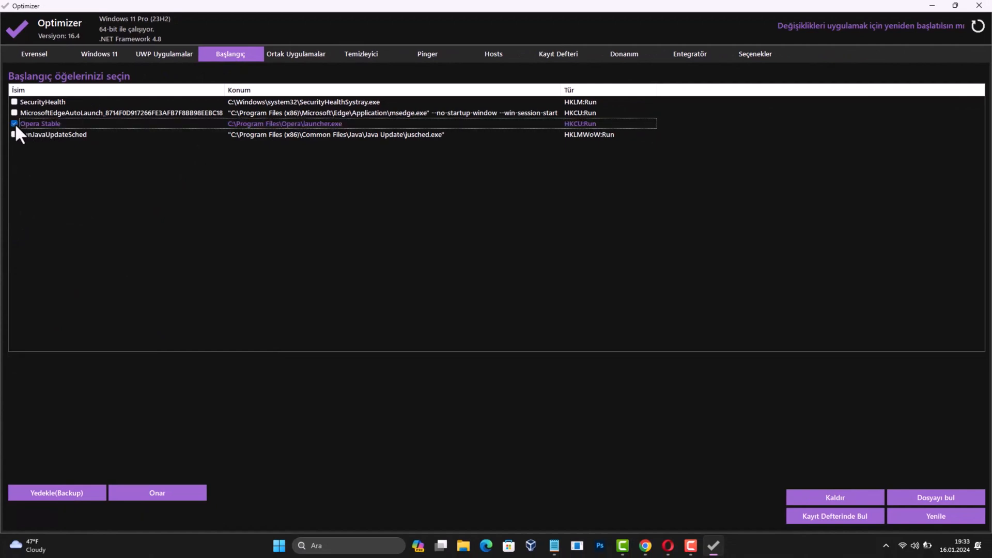
pyautogui.click(851, 495)
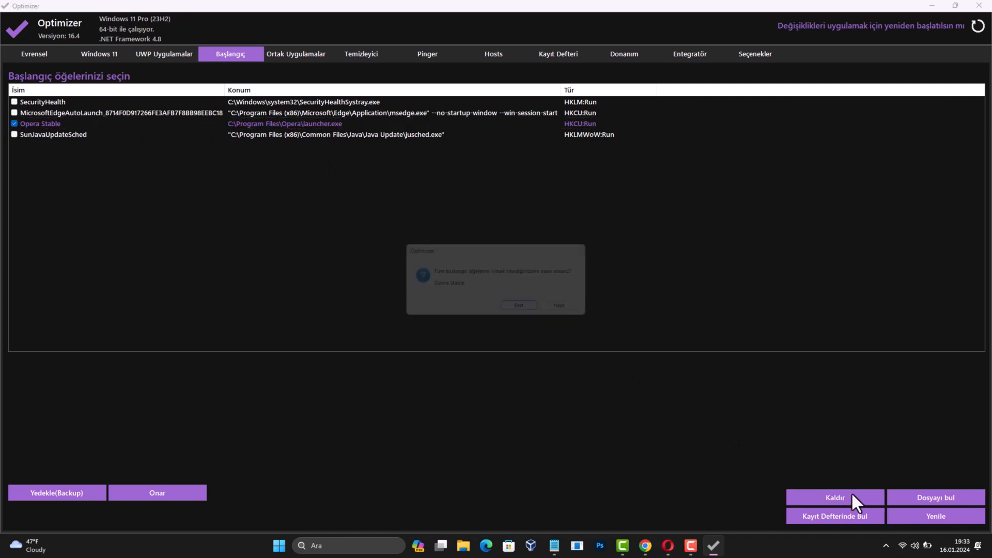
pyautogui.click(519, 311)
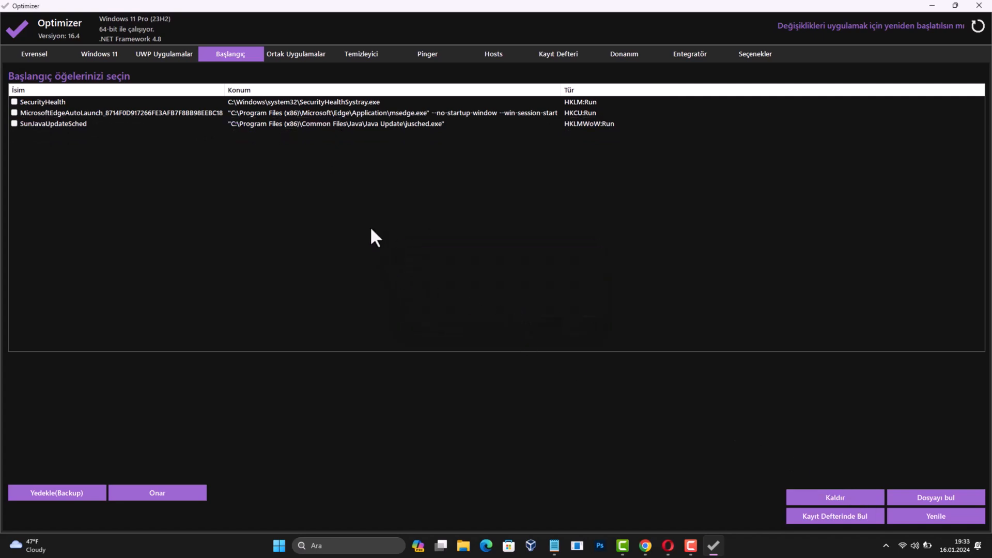
# Select Lightshot in the Video and Audio group of the common apps.
pyautogui.click(311, 56)
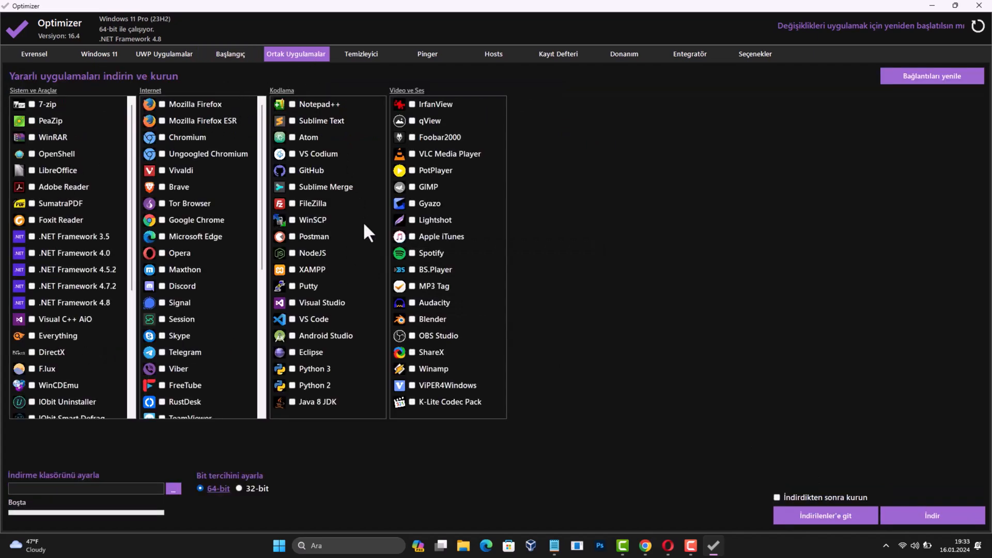
pyautogui.click(435, 220)
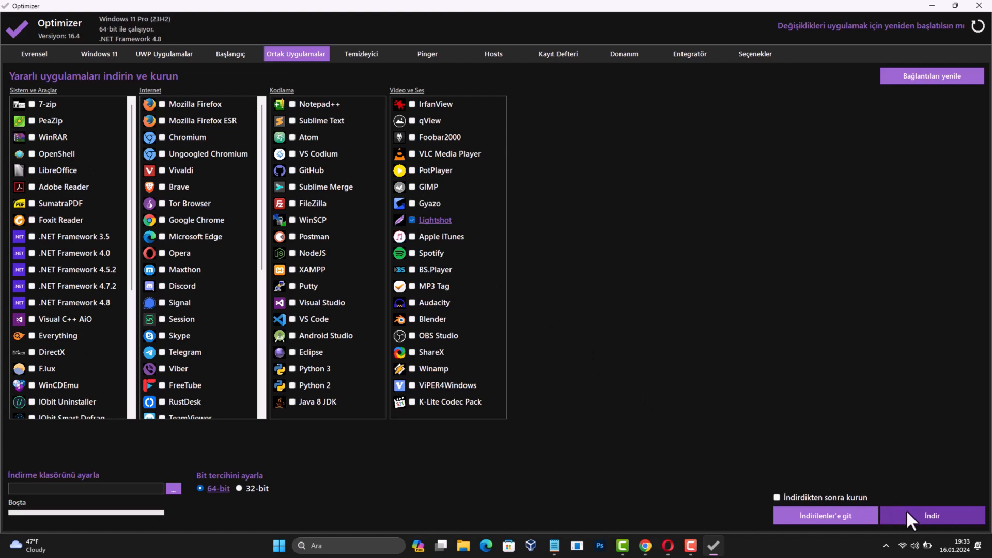
# Select temporary files, BSOD minidumps, error reports and the Google Chrome cache as the items to clean.
pyautogui.click(361, 55)
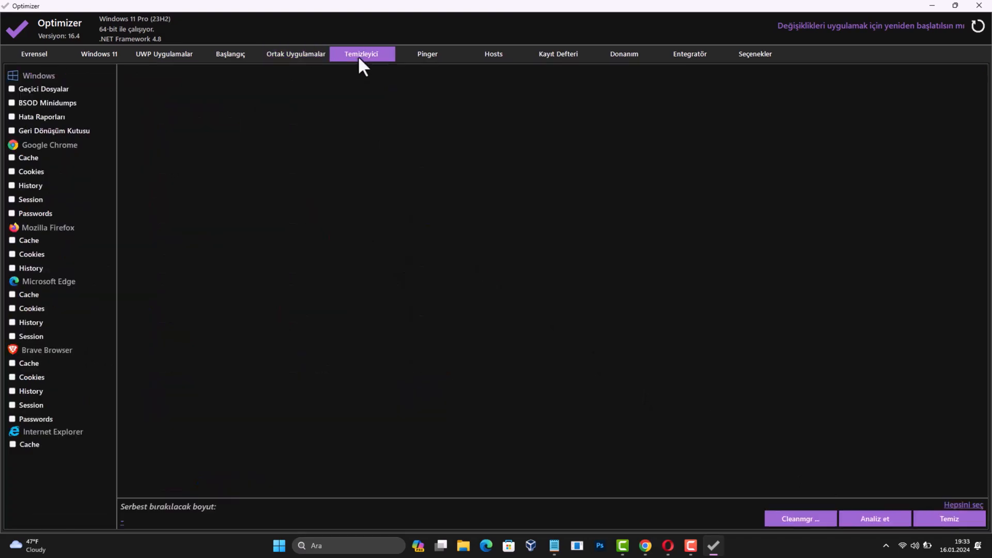
pyautogui.click(11, 89)
pyautogui.click(11, 103)
pyautogui.click(12, 117)
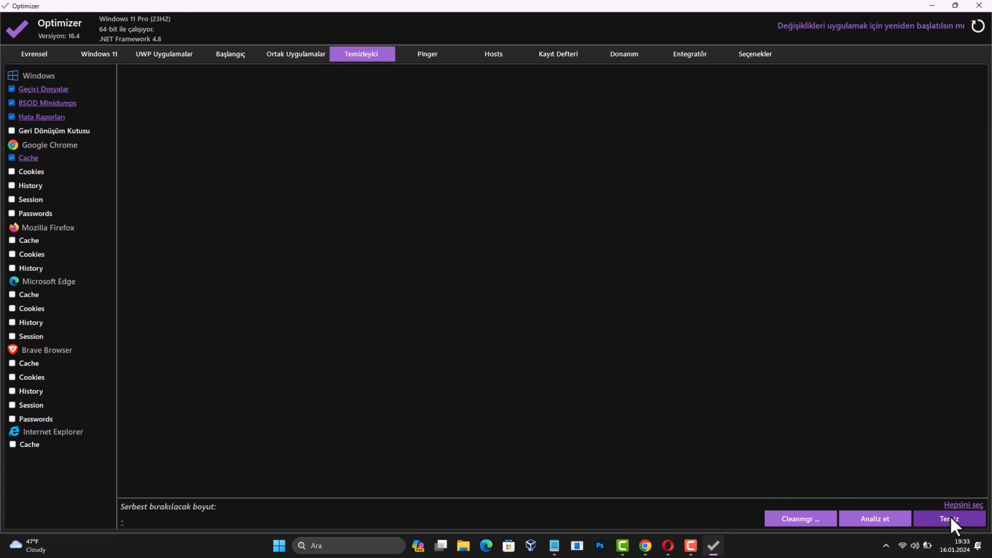
# Clear the Windows DNS cache and accept the brief loss of internet connection.
pyautogui.click(436, 56)
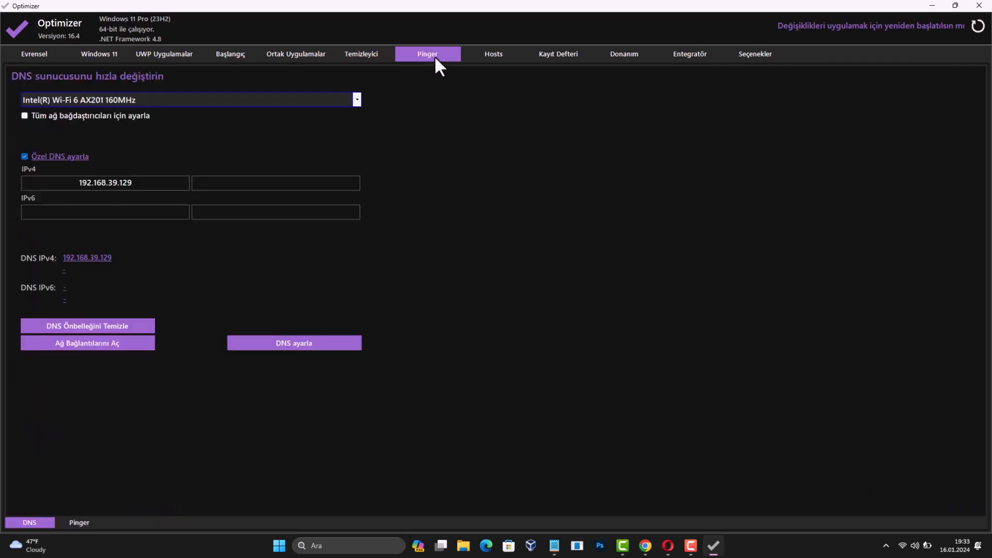
pyautogui.click(142, 325)
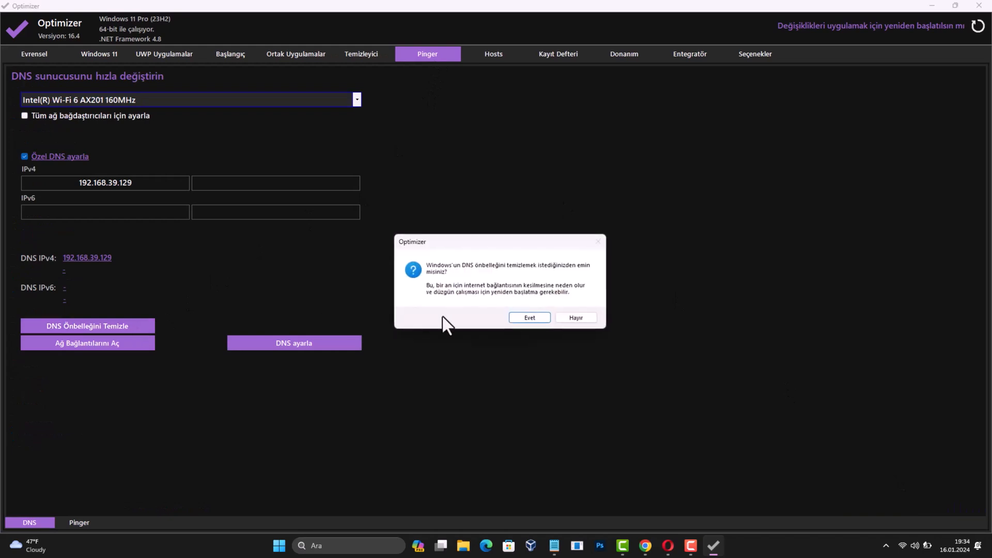
pyautogui.click(535, 320)
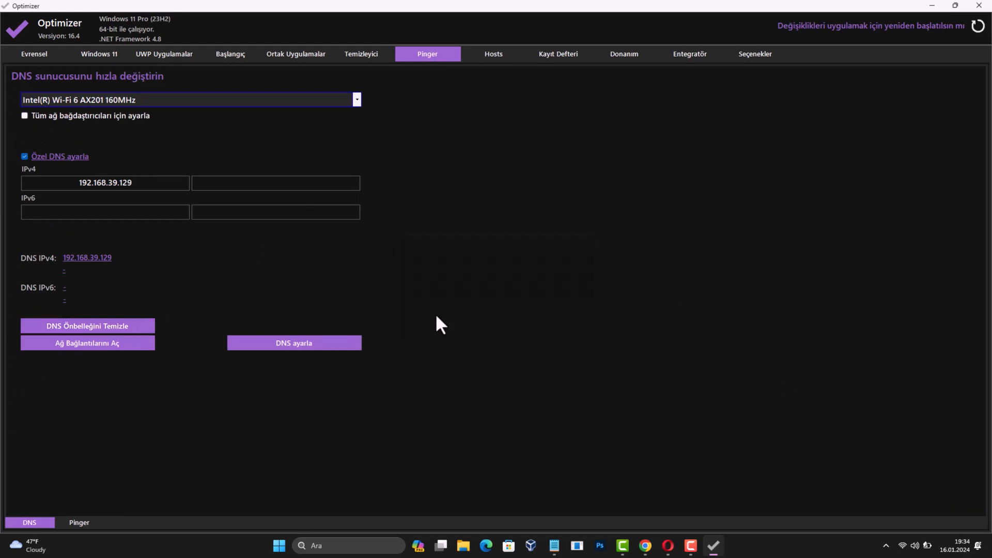
# Look through the detailed hardware information for processor, memory, graphics and motherboard, and return to the general optimization settings.
pyautogui.click(621, 56)
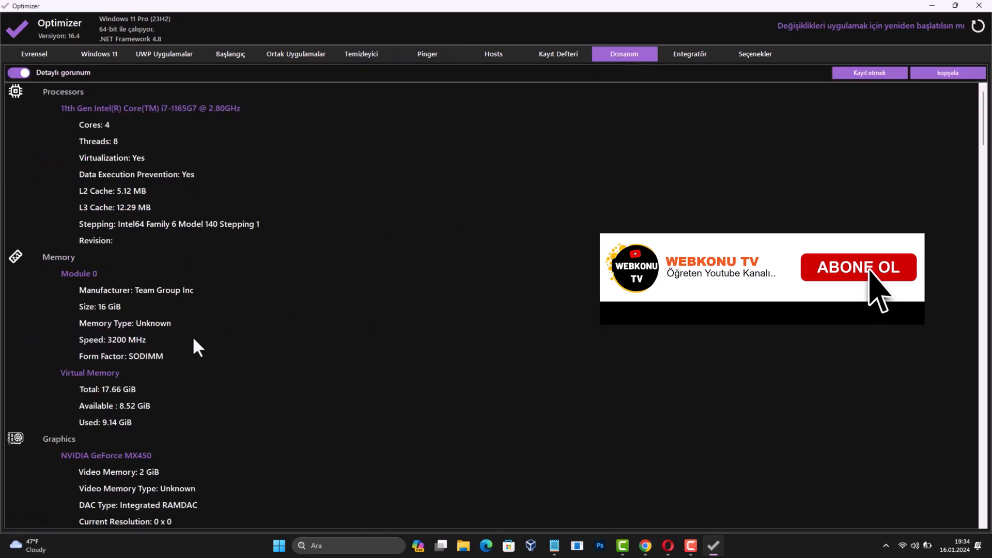
pyautogui.scroll(-6, 194, 330)
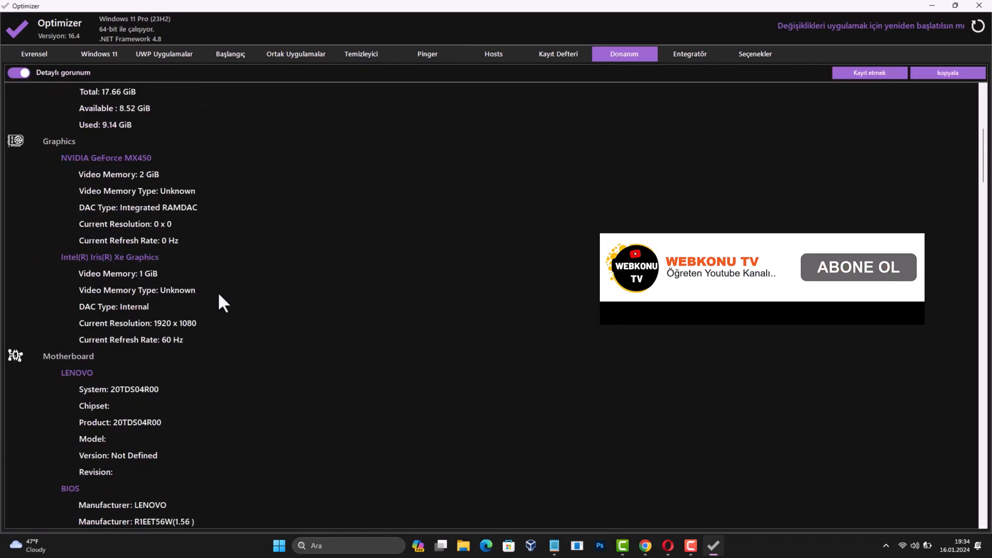
pyautogui.scroll(-5, 219, 295)
pyautogui.scroll(-10, 218, 294)
pyautogui.click(36, 54)
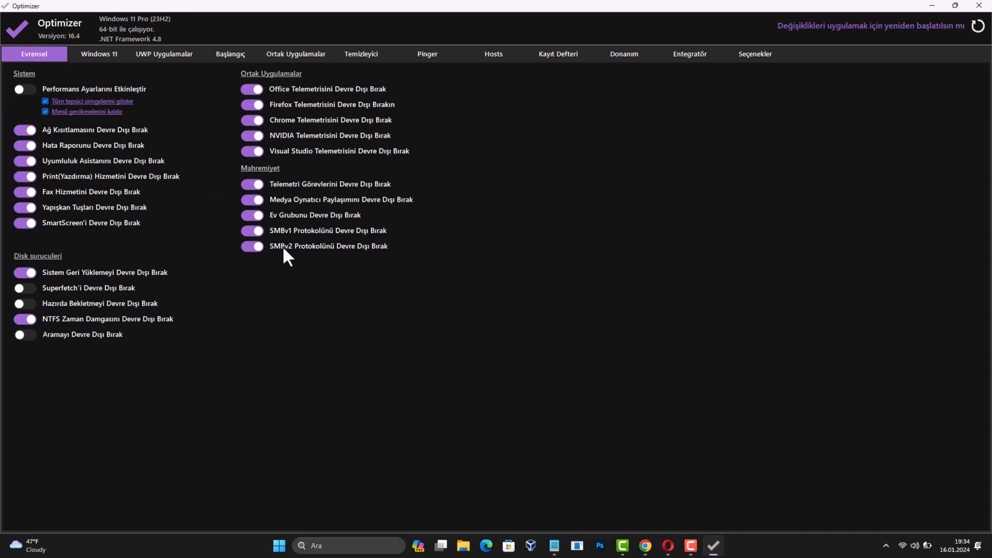
pyautogui.click(691, 546)
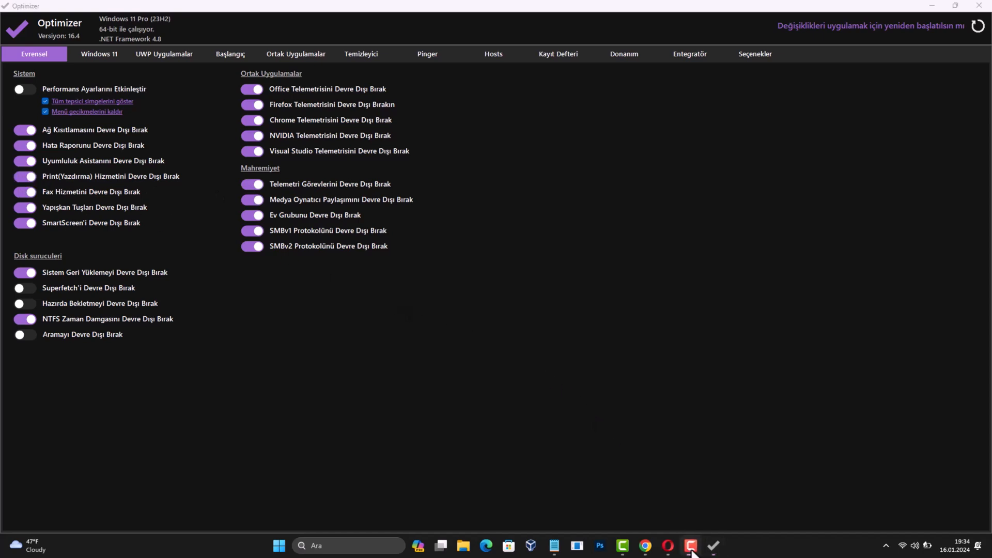